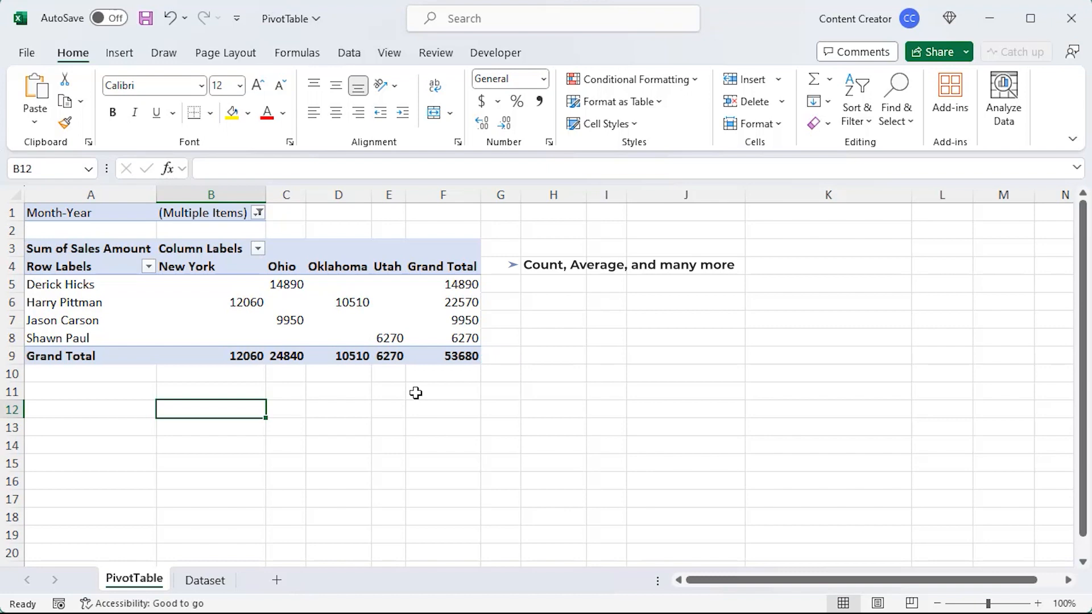
Rename the pivot table's Sum of Sales Amount value field to SalesAmount
{"action": "right_click", "coordinate": [452, 265]}
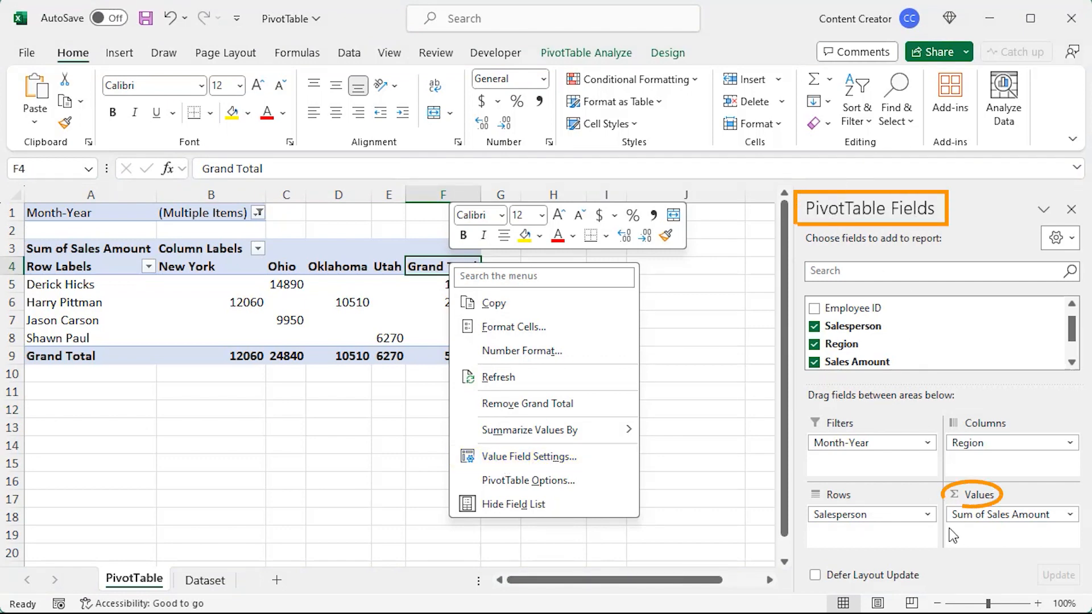
{"action": "left_click", "coordinate": [1071, 515]}
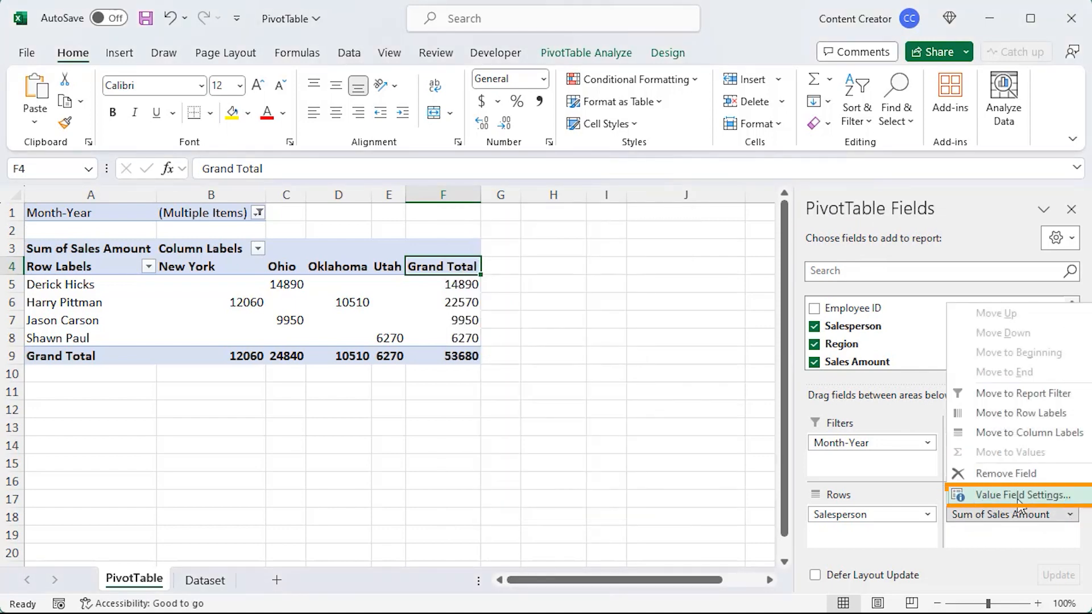
{"action": "left_click", "coordinate": [992, 496]}
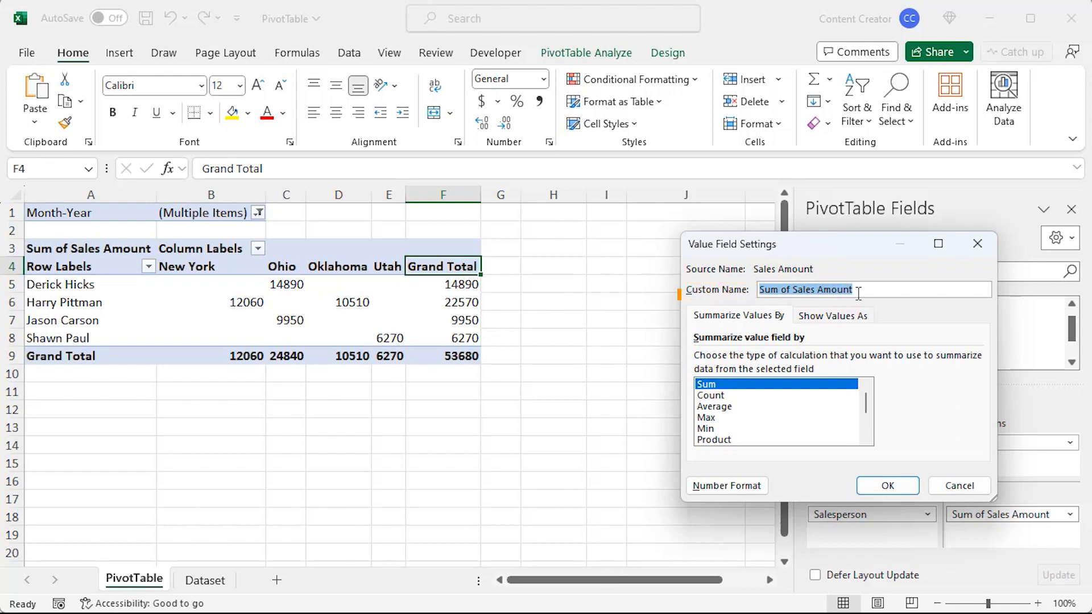
{"action": "type", "text": "Sal"}
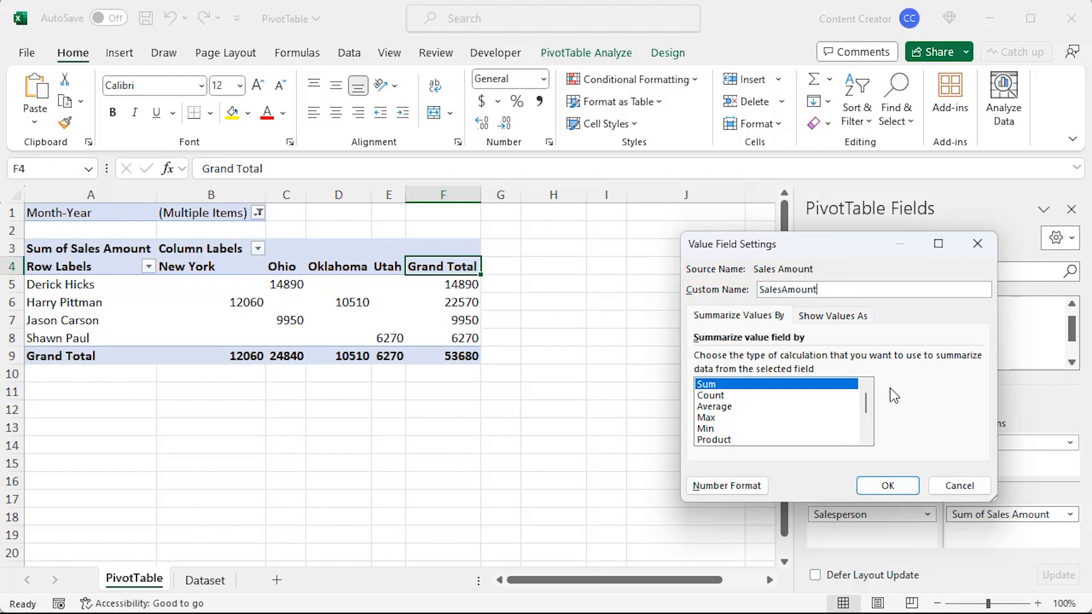
{"action": "left_click", "coordinate": [879, 485]}
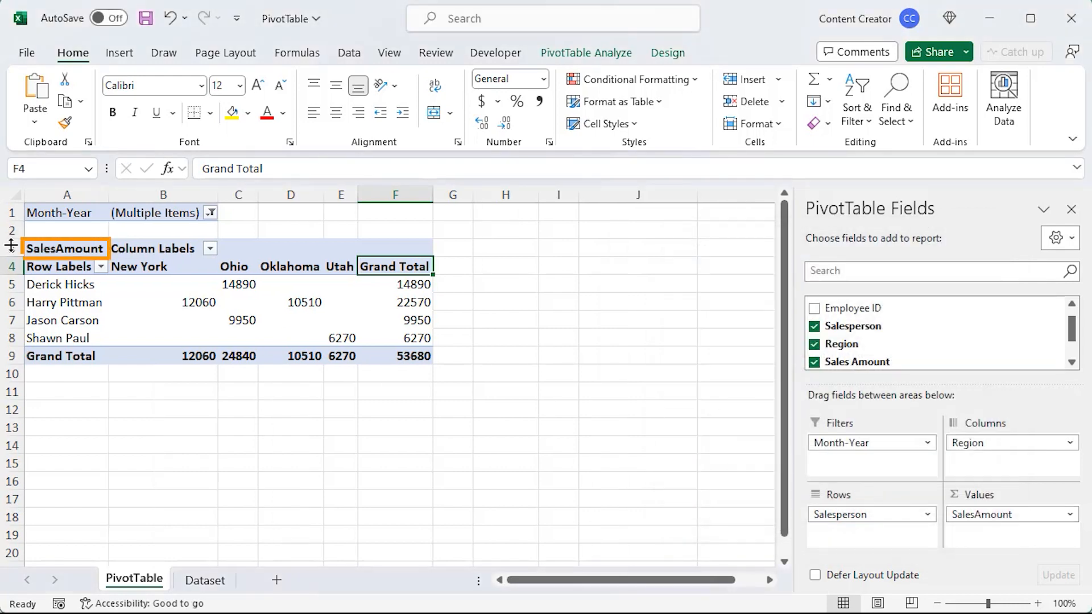
Try summarizing the SalesAmount value field by Count, and undo the change
{"action": "left_click", "coordinate": [1011, 515]}
{"action": "left_click", "coordinate": [1024, 495]}
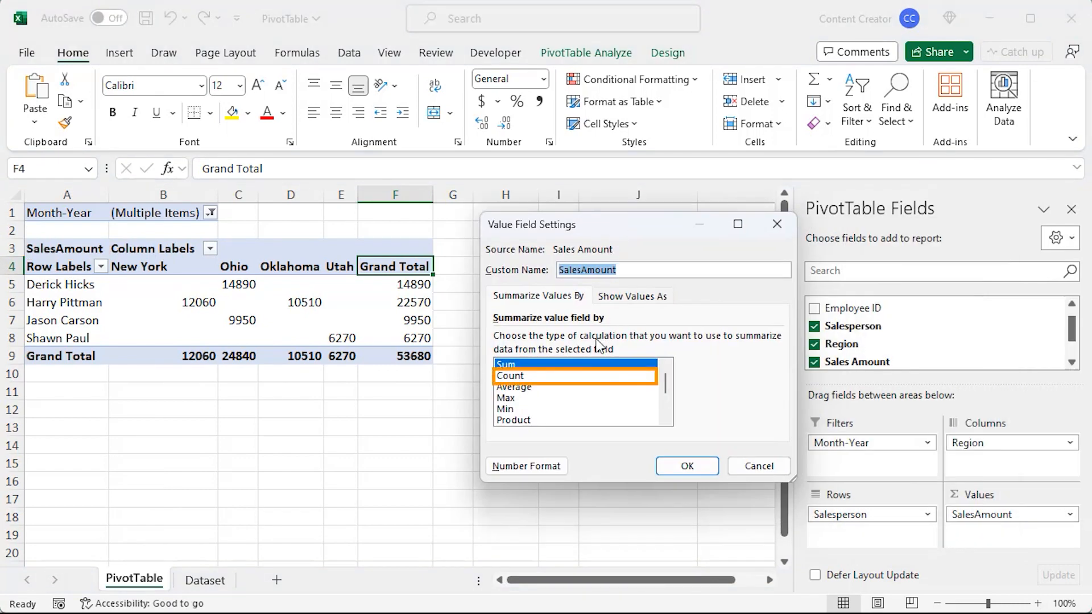
{"action": "left_click", "coordinate": [510, 376]}
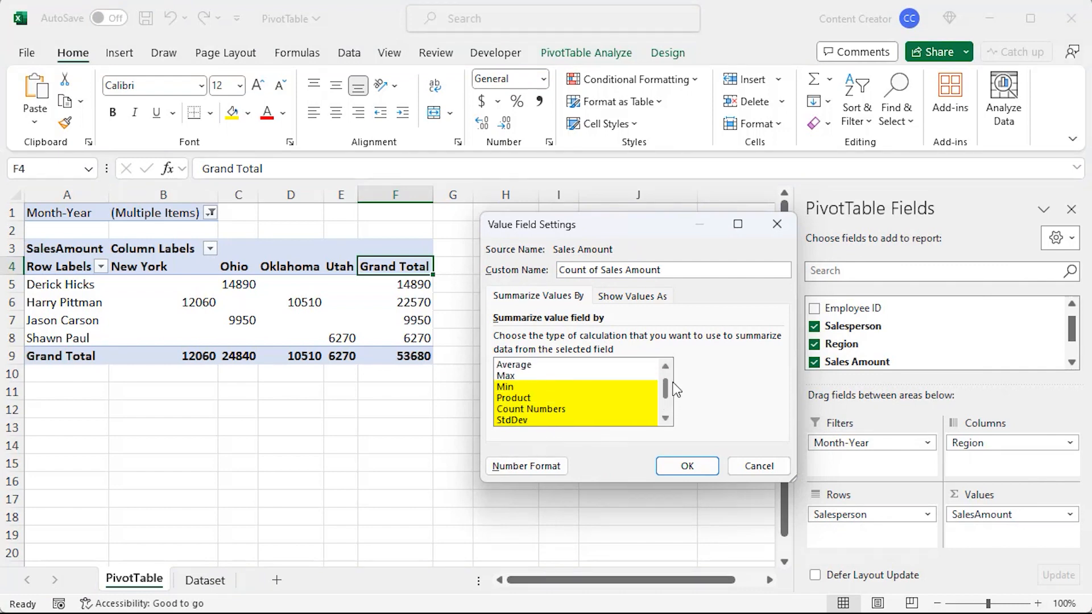
{"action": "left_click", "coordinate": [685, 468]}
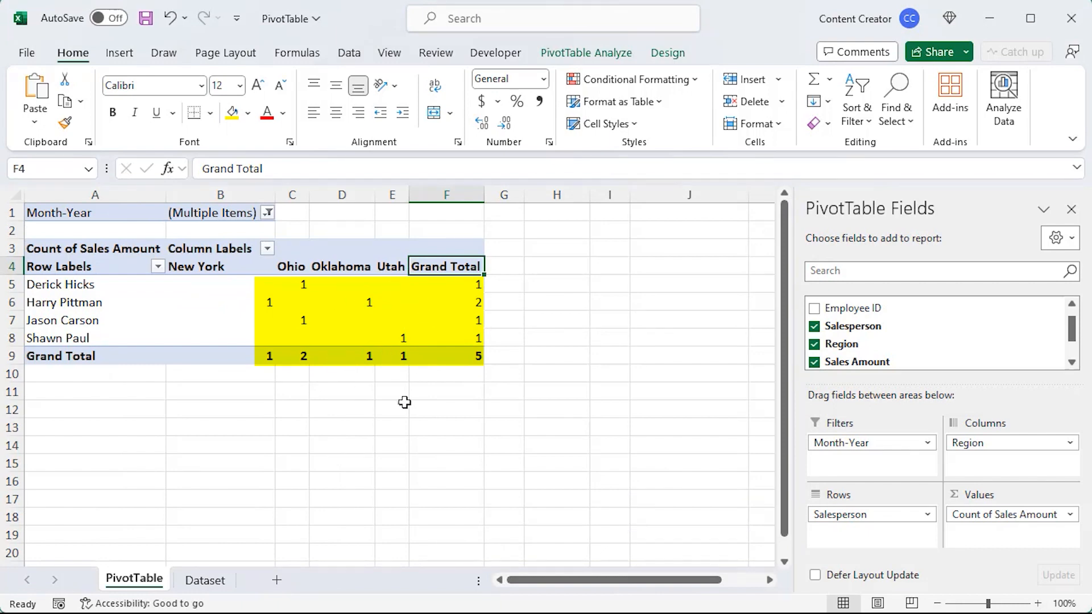
{"action": "key", "text": "ctrl+z"}
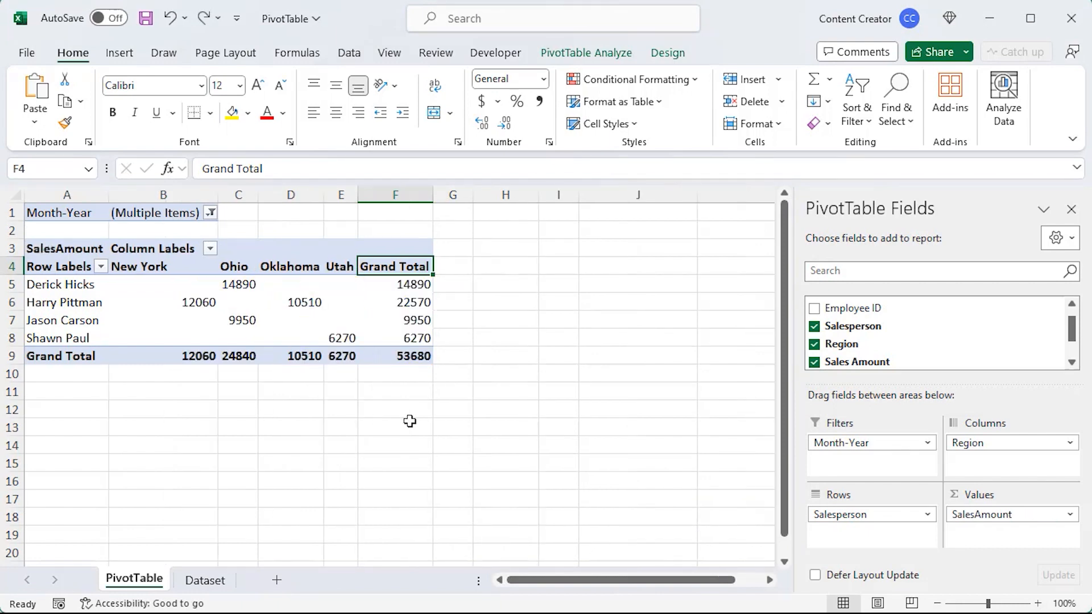
Format the SalesAmount value field as Accounting with 0 decimal places and the $ symbol
{"action": "left_click", "coordinate": [1011, 514]}
{"action": "left_click", "coordinate": [997, 494]}
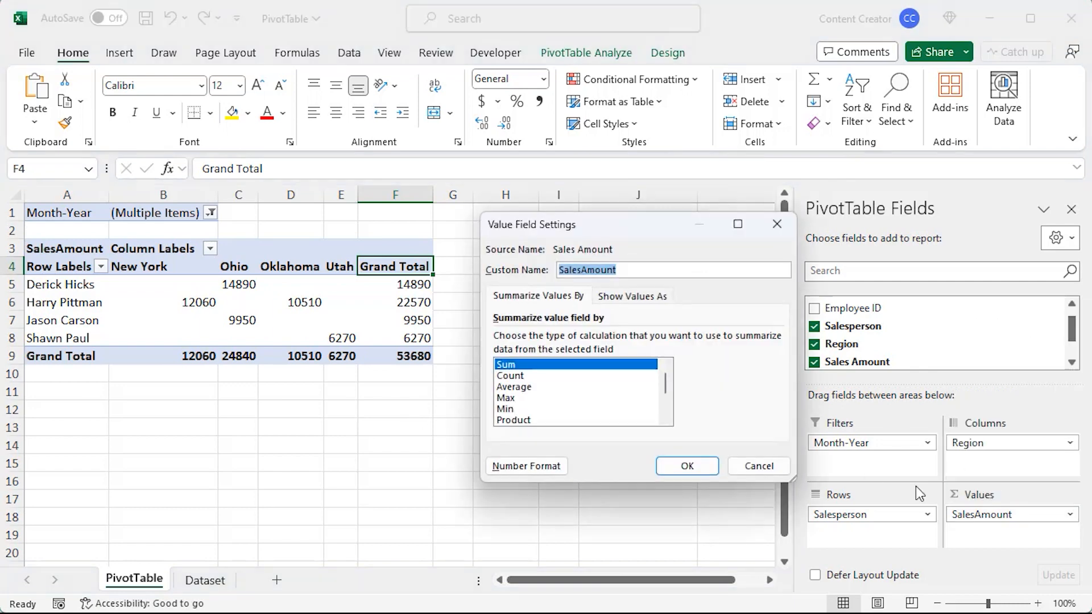
{"action": "left_click", "coordinate": [518, 467]}
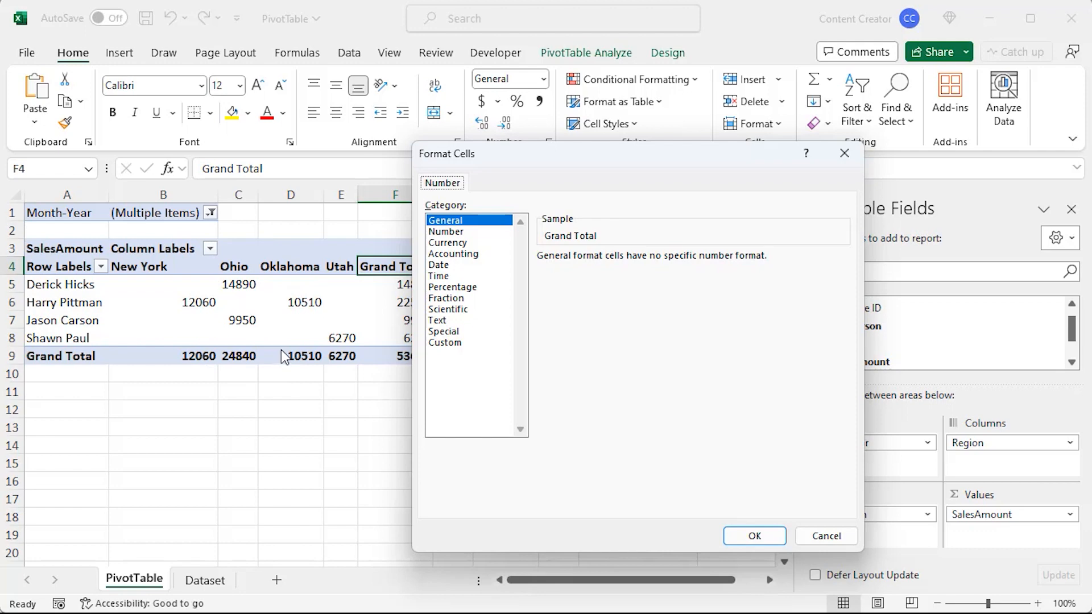
{"action": "left_click", "coordinate": [462, 254]}
{"action": "left_click", "coordinate": [654, 262]}
{"action": "left_click", "coordinate": [654, 262]}
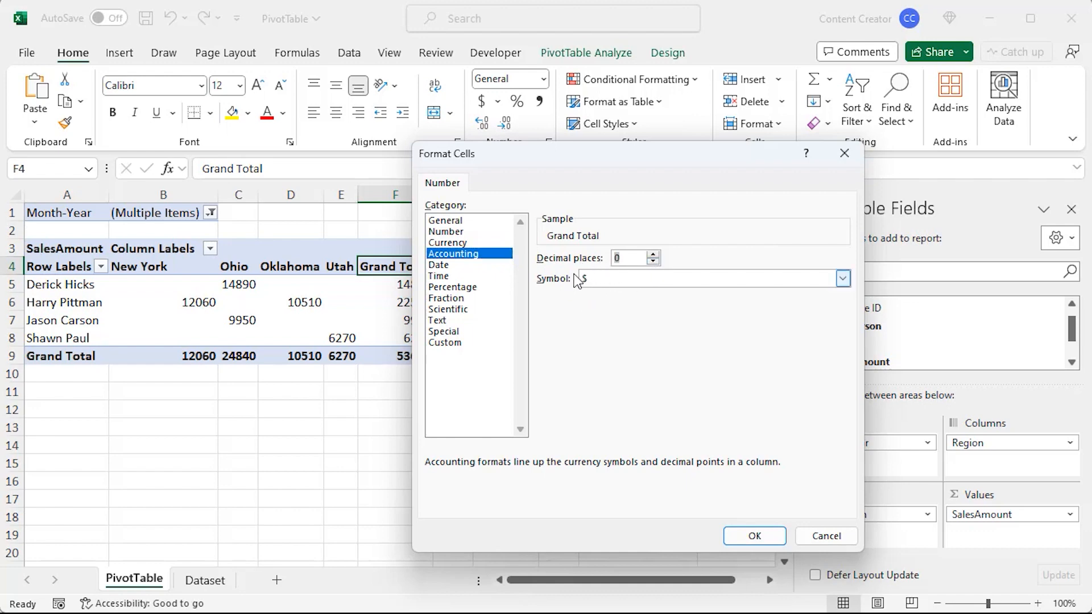
{"action": "left_click", "coordinate": [842, 278]}
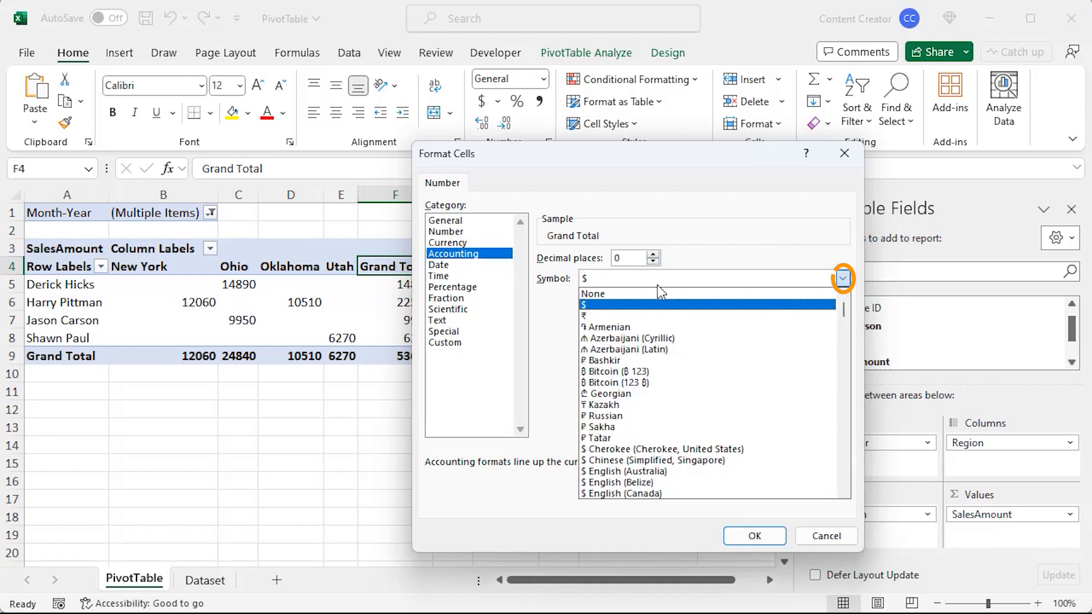
{"action": "left_click", "coordinate": [635, 399]}
{"action": "left_click", "coordinate": [767, 535]}
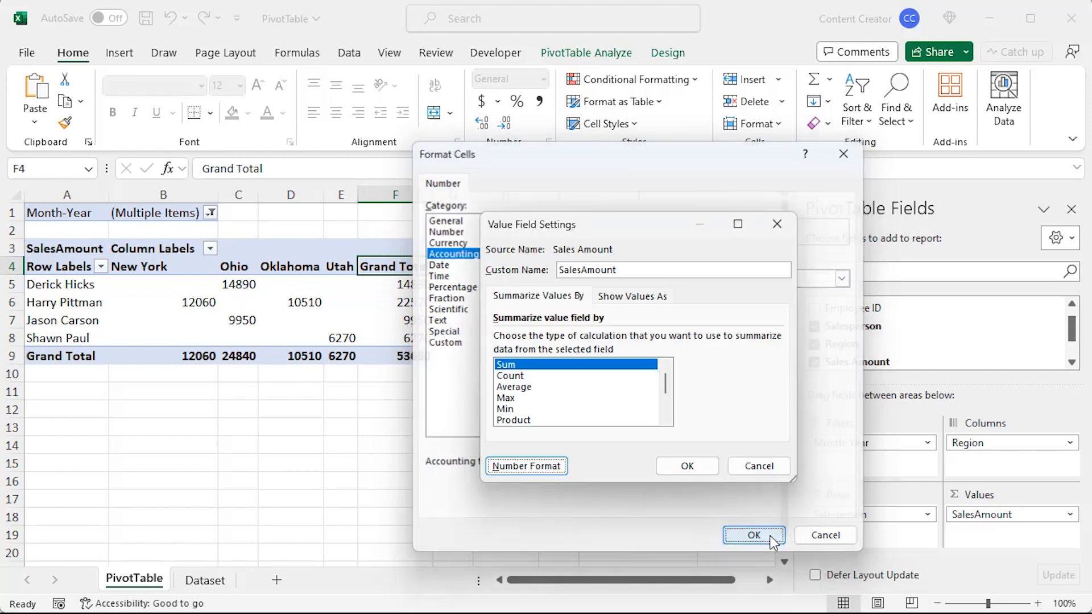
{"action": "left_click", "coordinate": [689, 466]}
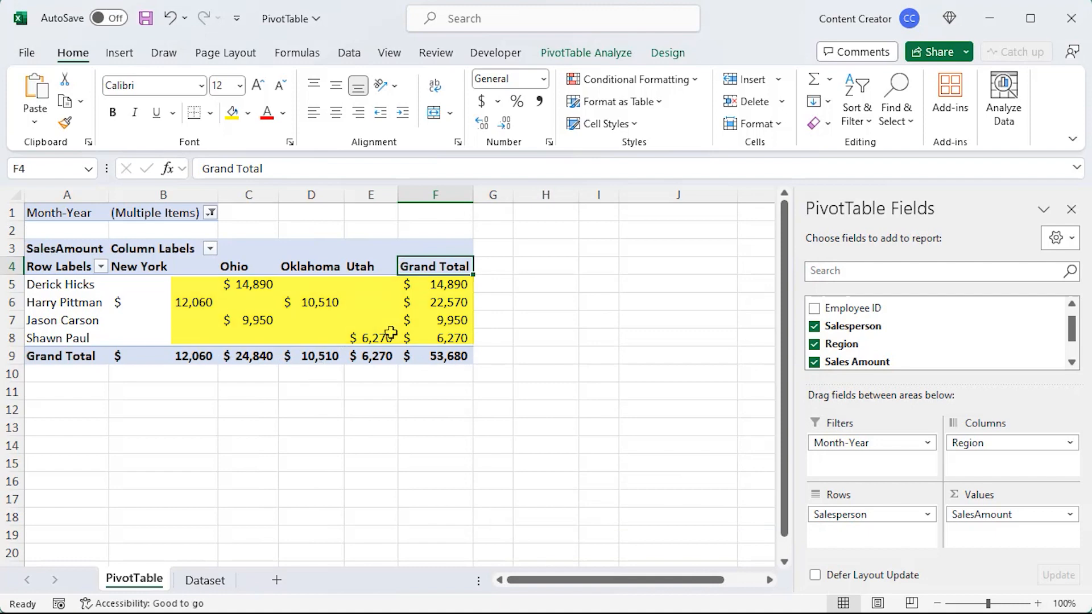
{"action": "right_click", "coordinate": [435, 359]}
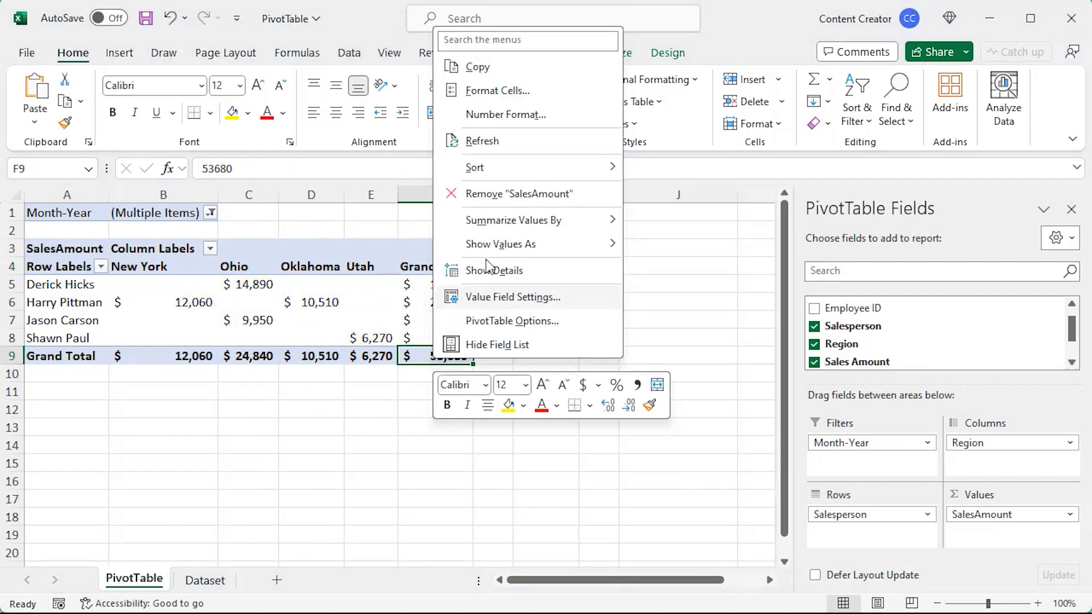
{"action": "mouse_move", "coordinate": [534, 169]}
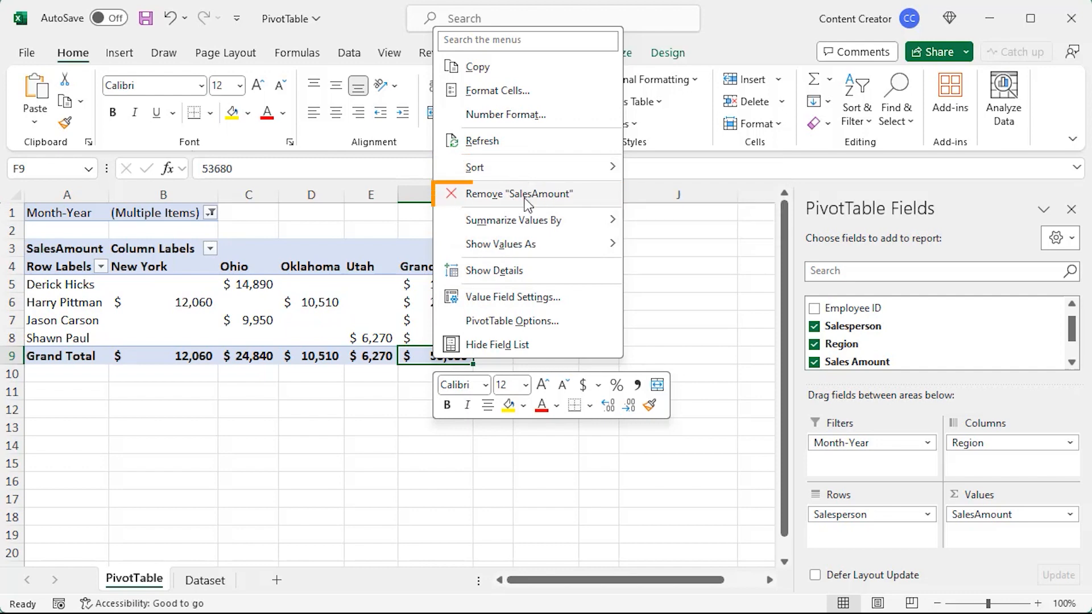
{"action": "mouse_move", "coordinate": [591, 223]}
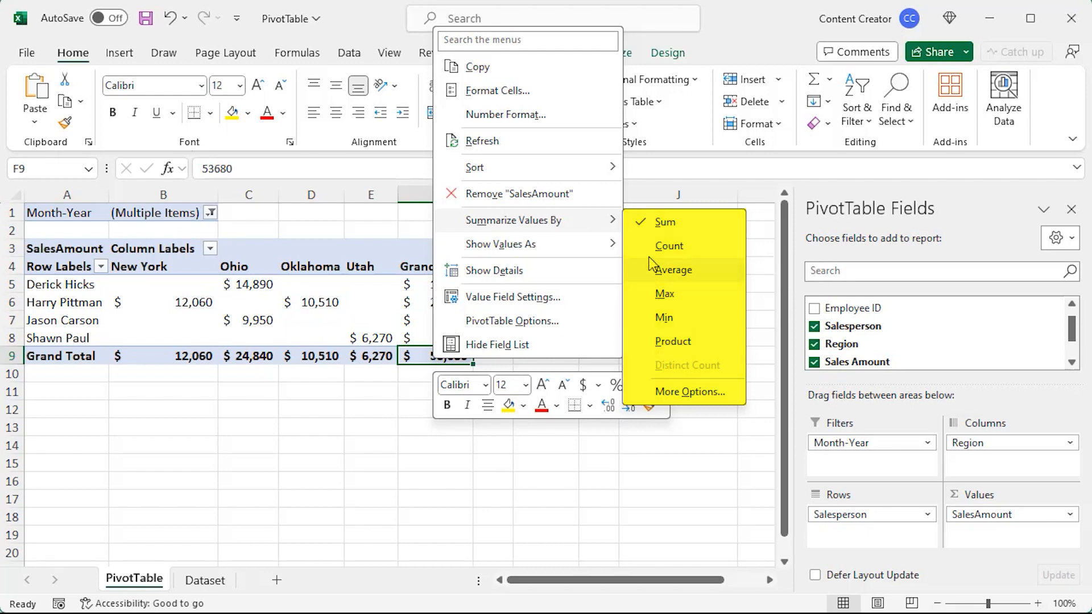
{"action": "mouse_move", "coordinate": [540, 244]}
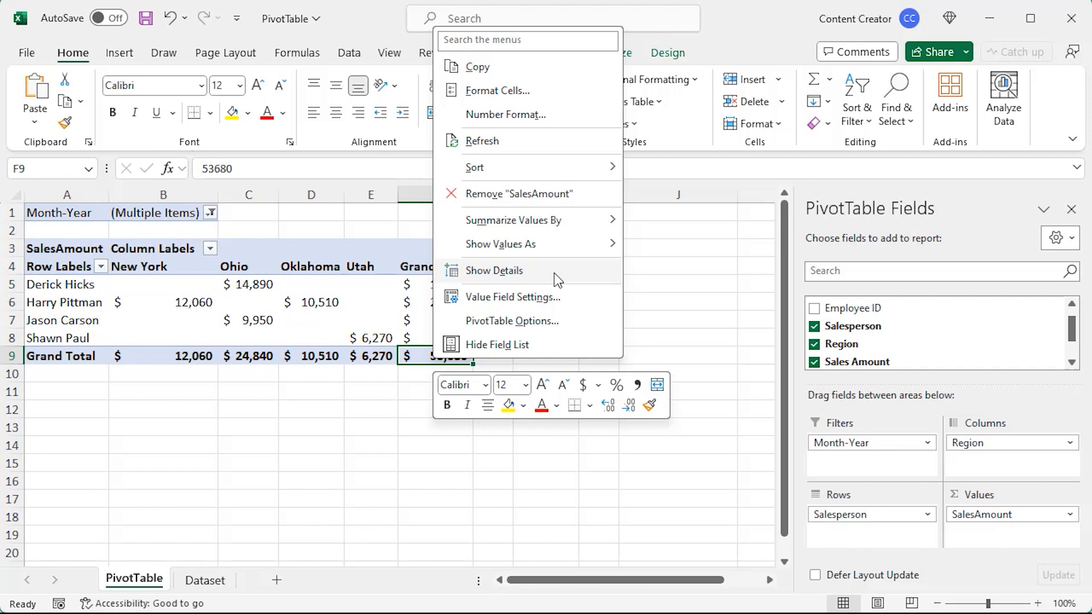
{"action": "left_click", "coordinate": [420, 357]}
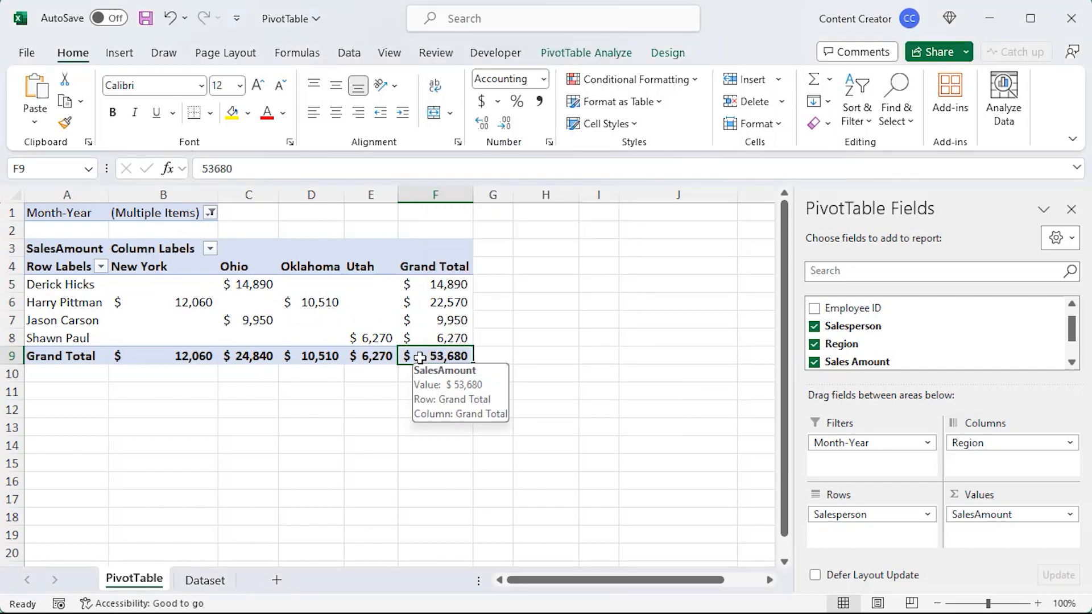
Examine the Layout & Format and Totals & Filters settings in the PivotTable options
{"action": "left_click", "coordinate": [592, 56]}
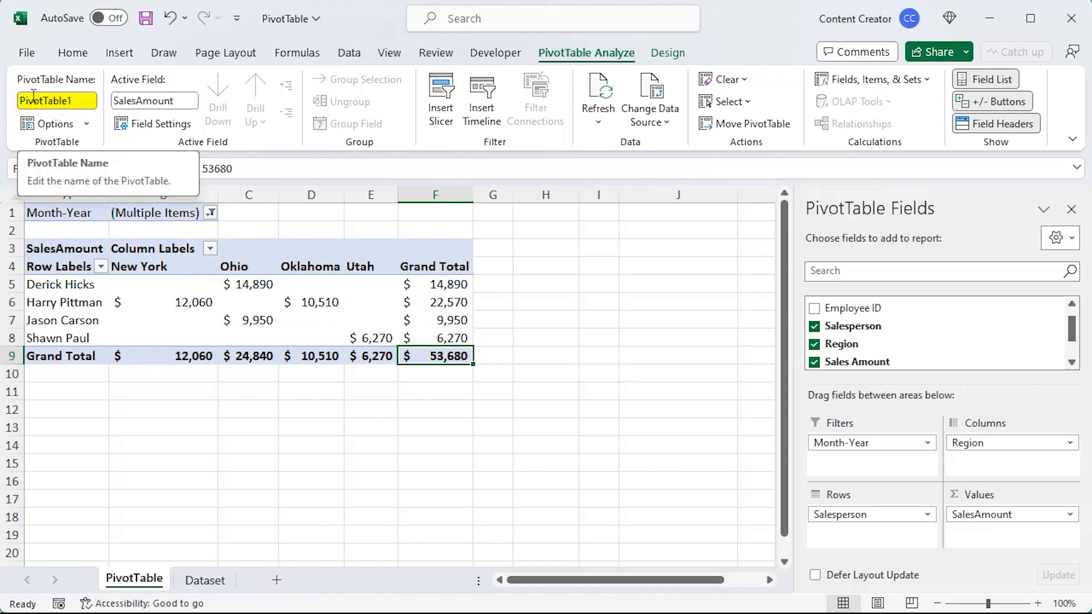
{"action": "left_click", "coordinate": [85, 124]}
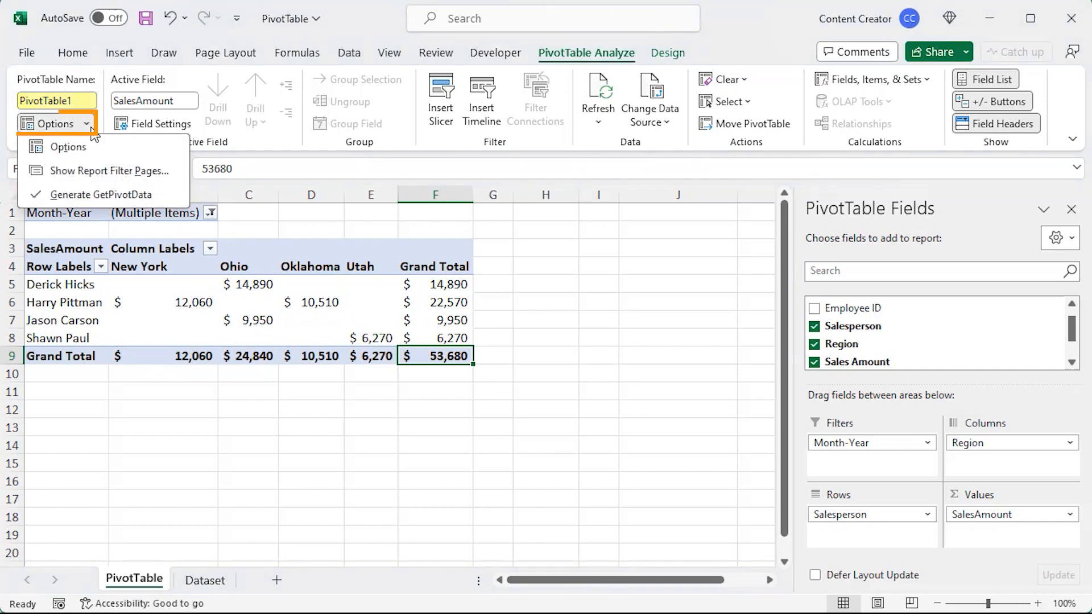
{"action": "left_click", "coordinate": [64, 149]}
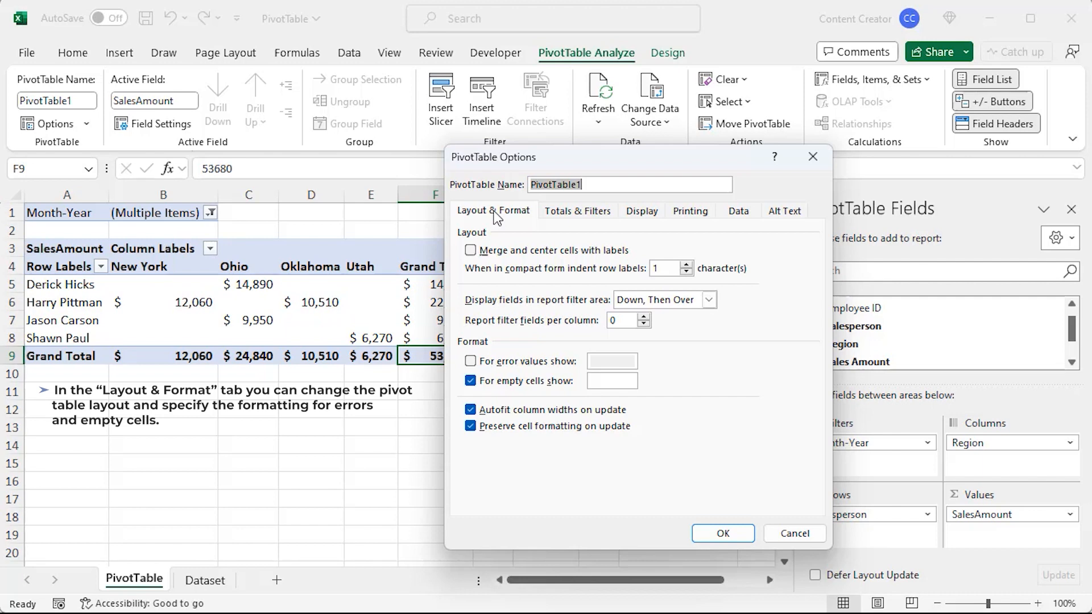
{"action": "left_click", "coordinate": [577, 212]}
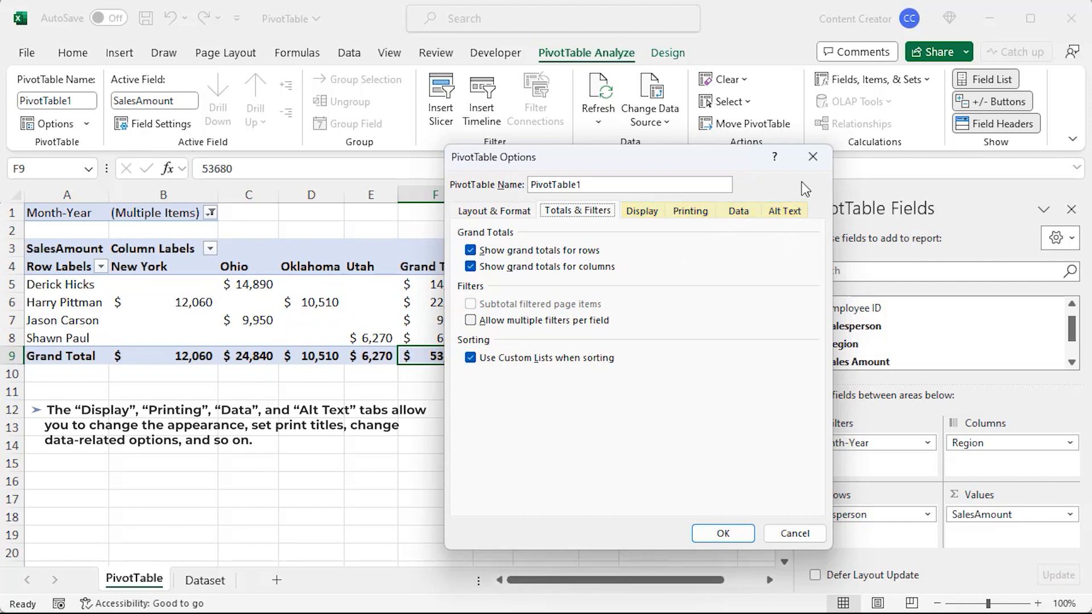
{"action": "left_click", "coordinate": [813, 156]}
Narrow the Month-Year report filter to Mar-22, Apr-22 and May-22
{"action": "left_click", "coordinate": [87, 123]}
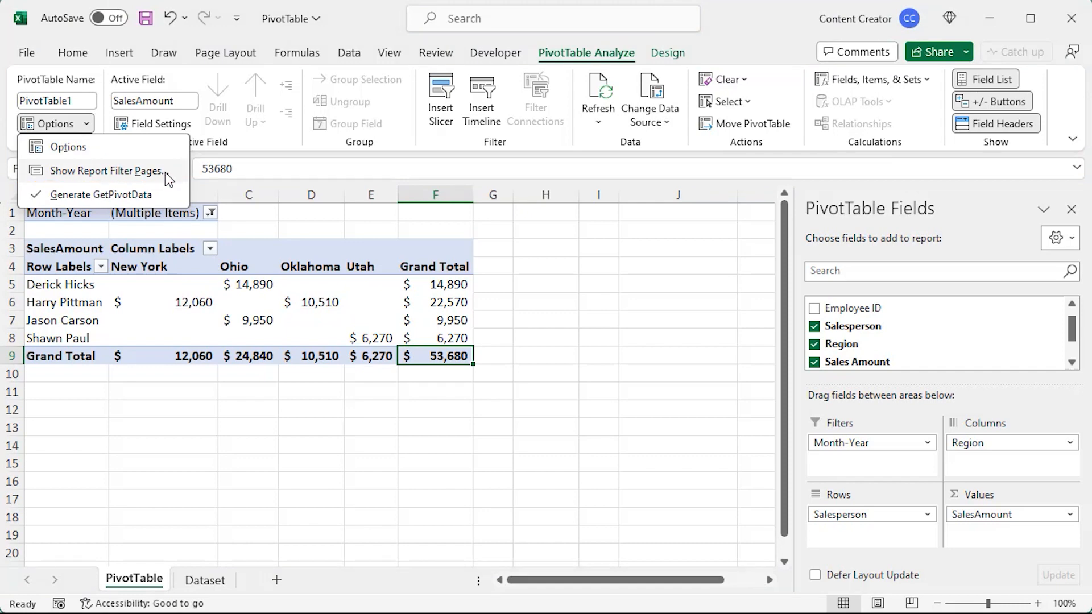
{"action": "left_click", "coordinate": [211, 214]}
{"action": "left_click", "coordinate": [39, 332]}
{"action": "left_click", "coordinate": [144, 427]}
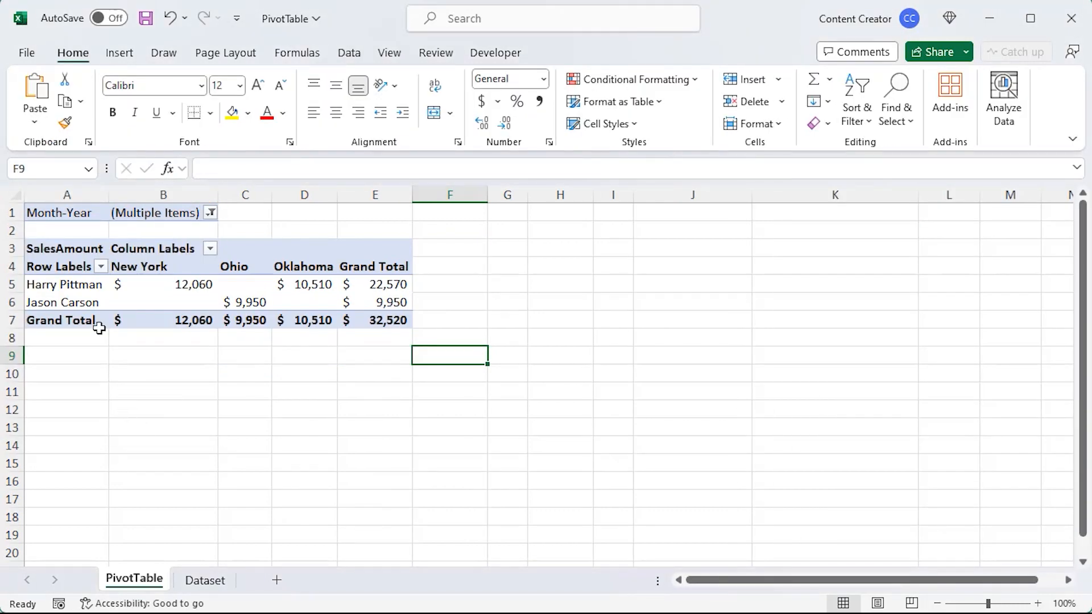
Generate a separate report filter page sheet for each month selected in the Month-Year filter
{"action": "key", "text": "Left"}
{"action": "key", "text": "Up"}
{"action": "key", "text": "Up"}
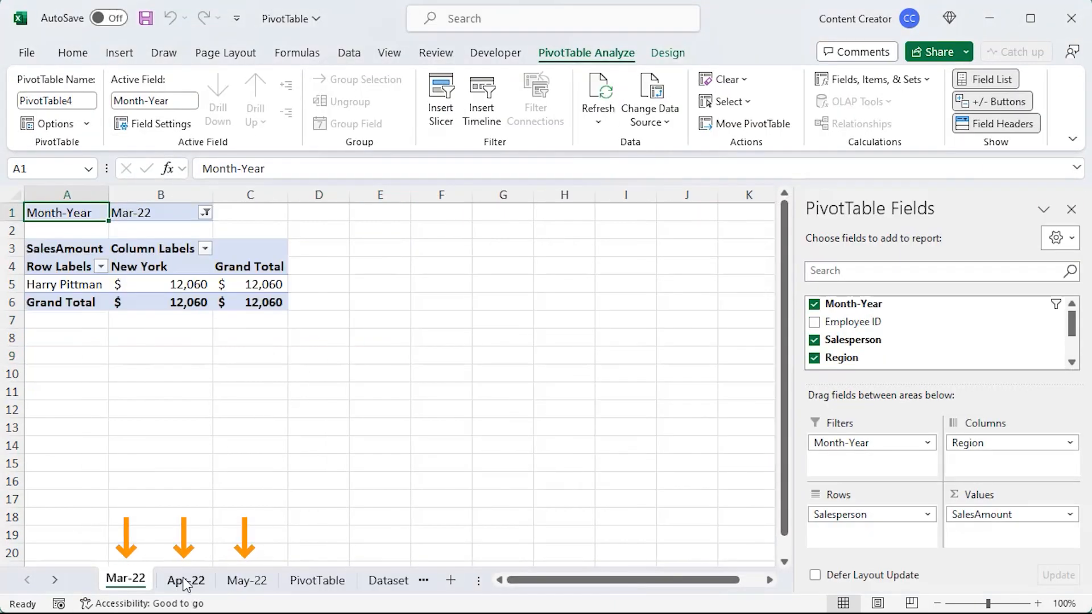
Delete the Mar-22, Apr-22 and May-22 sheets from the workbook
{"action": "left_click", "coordinate": [233, 581], "text": "shift"}
{"action": "right_click", "coordinate": [243, 580]}
{"action": "left_click", "coordinate": [305, 348]}
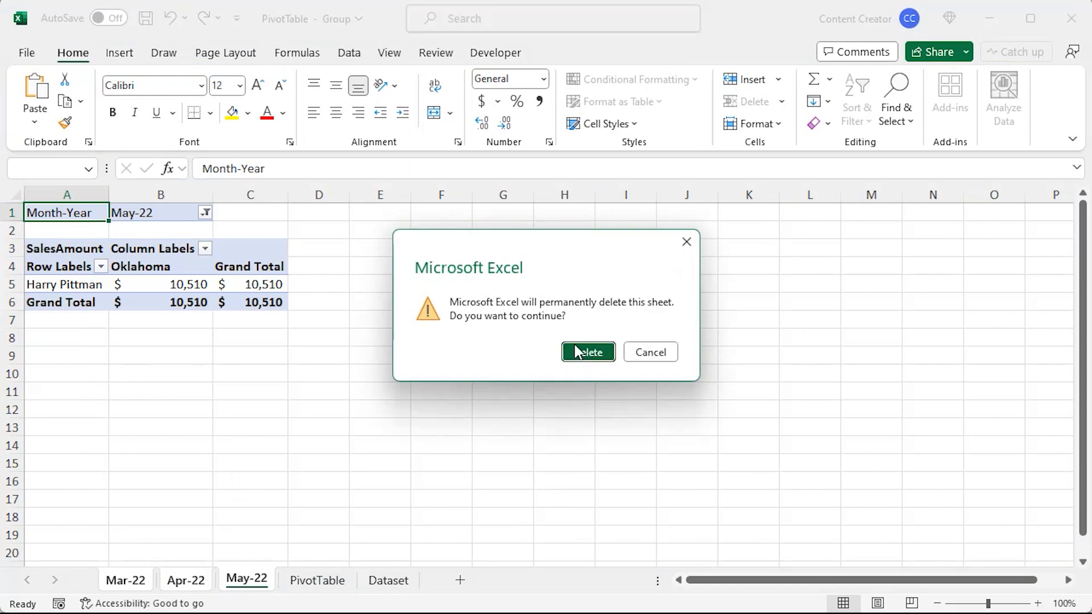
{"action": "left_click", "coordinate": [577, 351]}
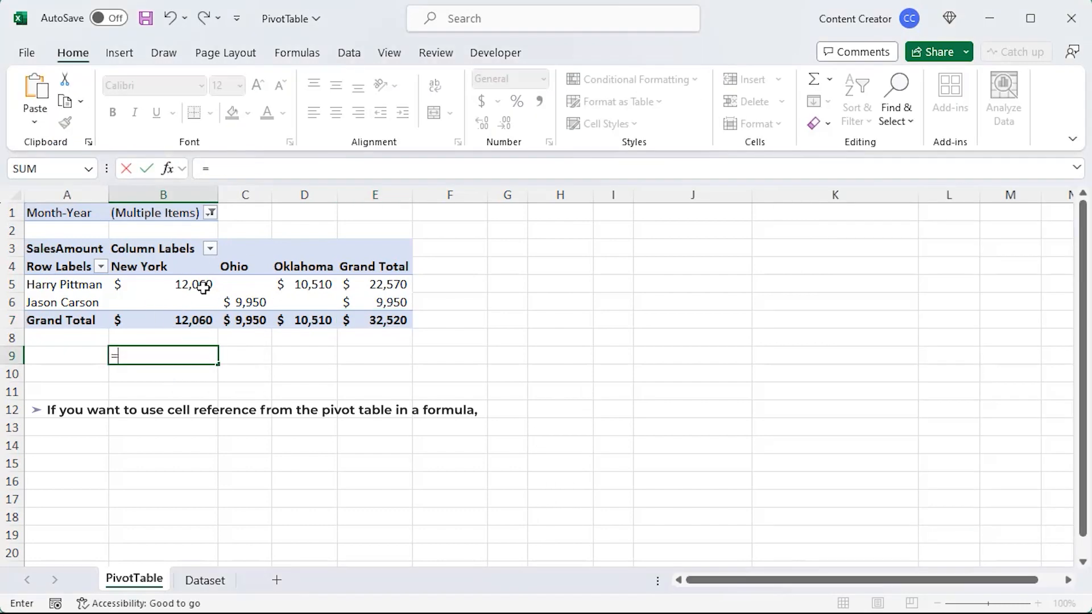
Reference pivot table cell B5 in a formula in B9, and turn off the Generate GetPivotData option
{"action": "left_click", "coordinate": [205, 288]}
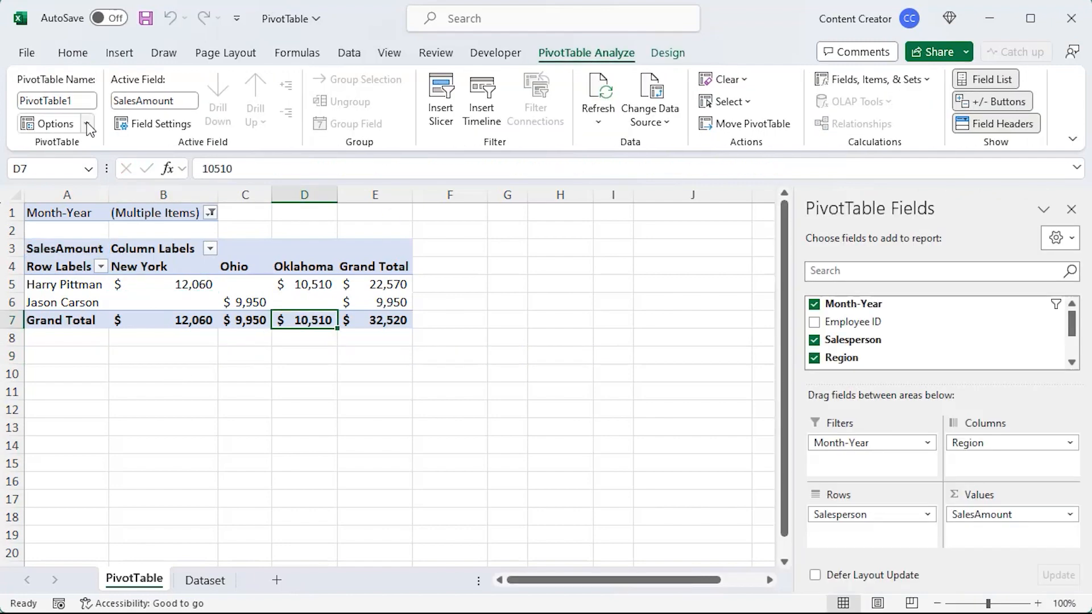
{"action": "left_click", "coordinate": [89, 127]}
{"action": "left_click", "coordinate": [68, 193]}
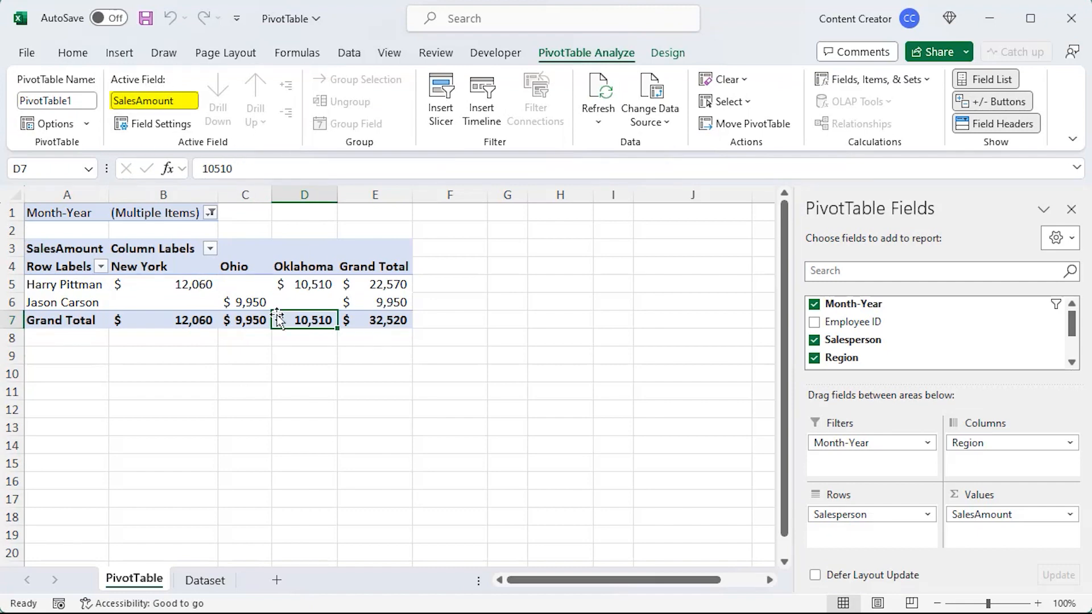
Open the field settings of the active SalesAmount field
{"action": "left_click", "coordinate": [151, 128]}
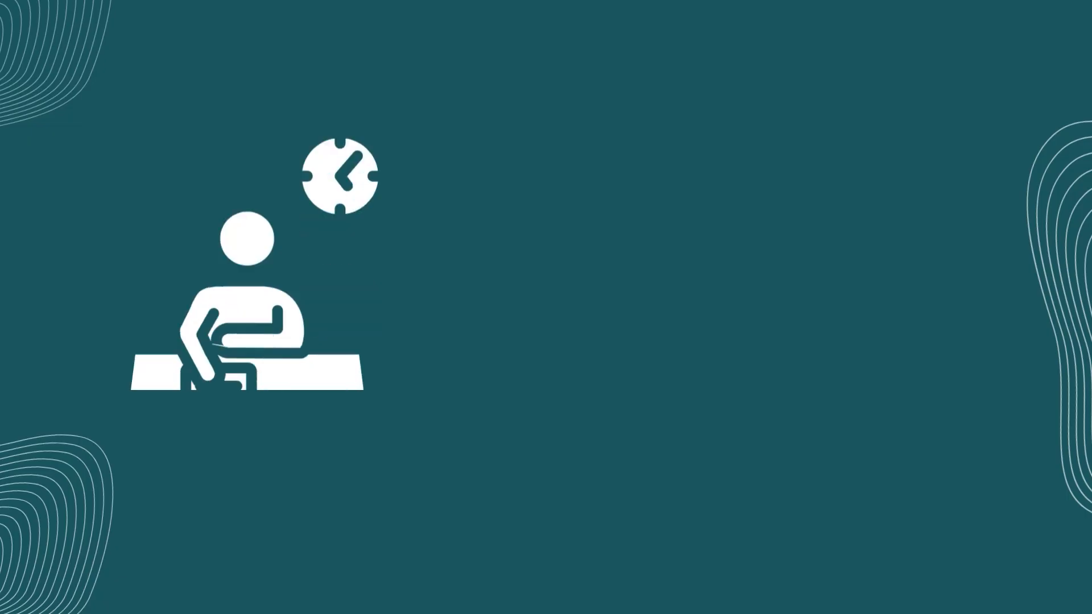